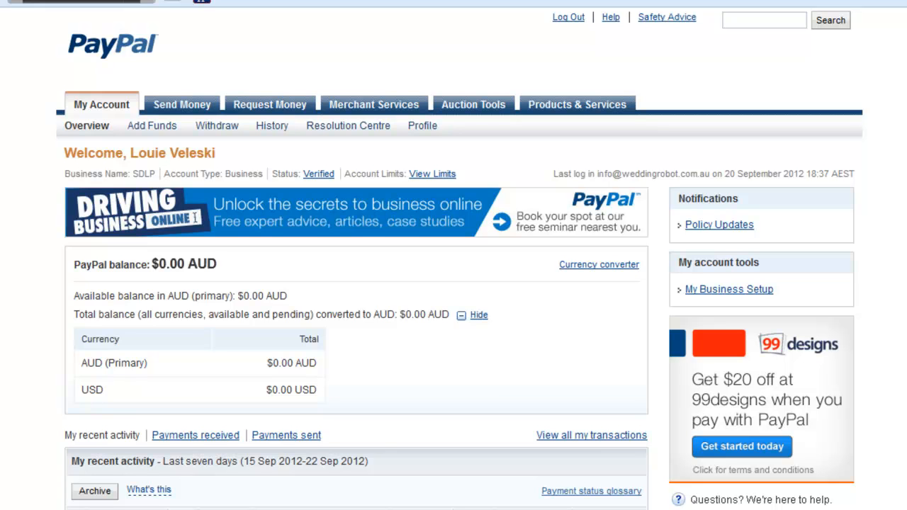
Step: Open the account's profile settings
{"action": "left_click", "coordinate": [423, 128]}
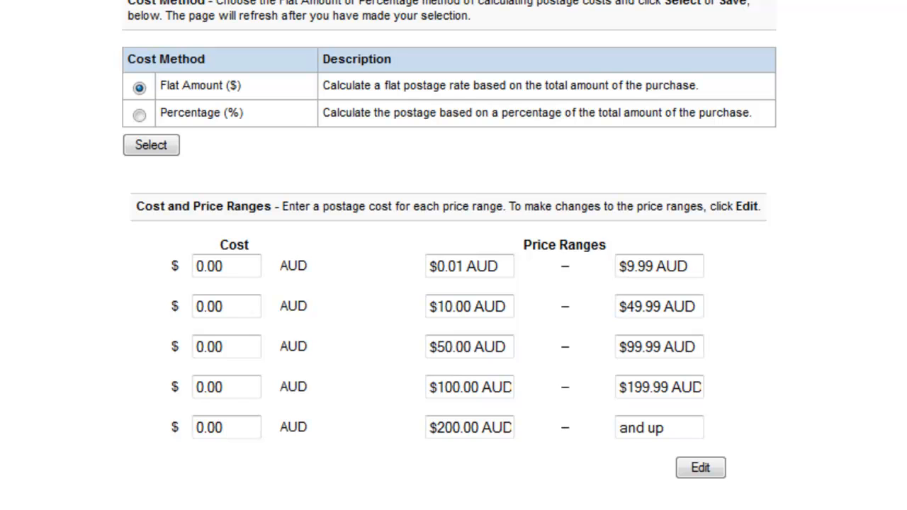
Step: Enter flat postage costs of 5 AUD for the $0.01–$9.99 range and 7 AUD for the $10.00–$49.99 range
{"action": "left_click_drag", "start_coordinate": [224, 266], "coordinate": [193, 266]}
{"action": "type", "text": "5"}
{"action": "key", "text": "ctrl+a"}
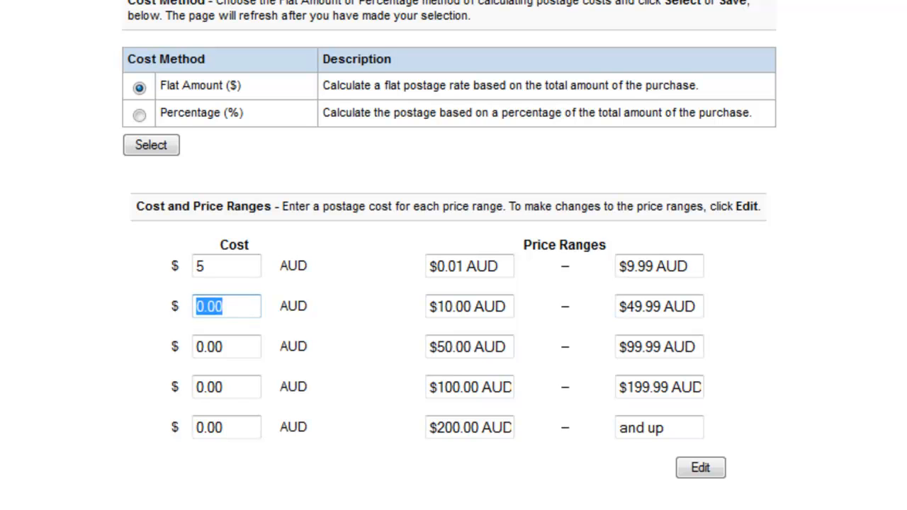
{"action": "type", "text": "7"}
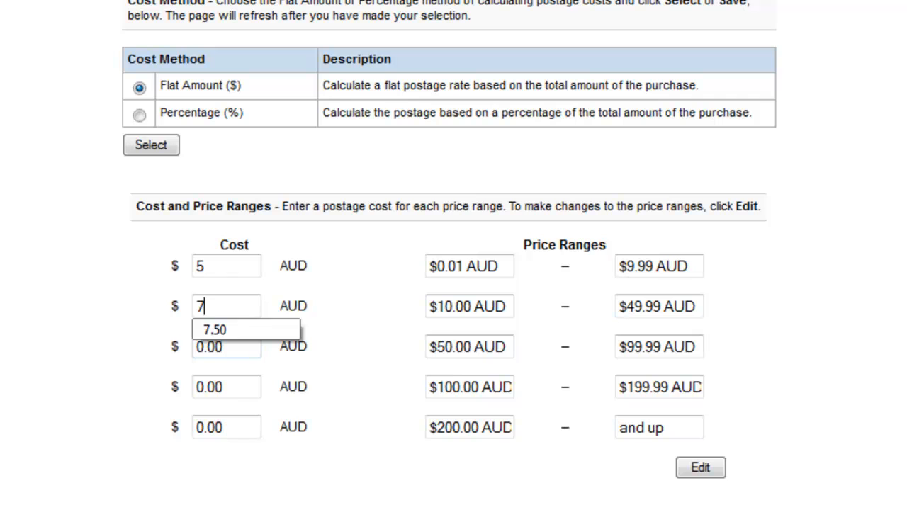
{"action": "left_click", "coordinate": [230, 347]}
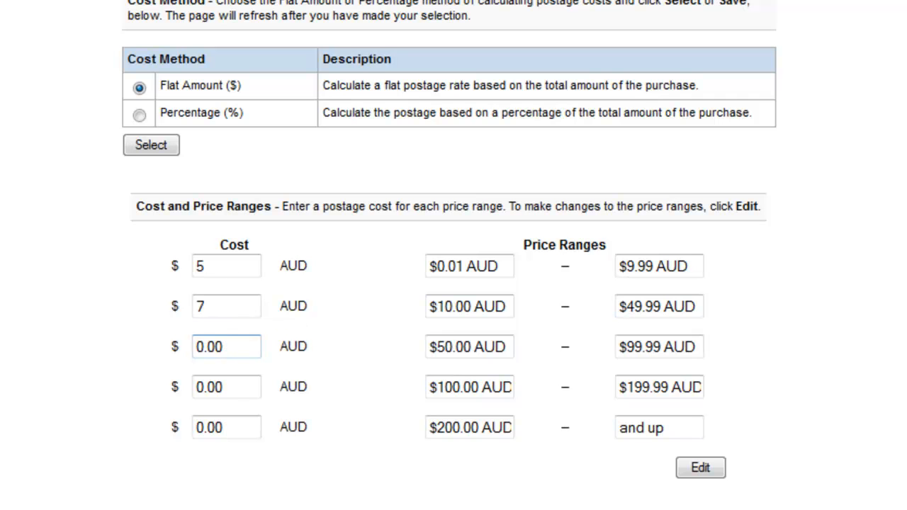
Step: Reset the postage costs of the two lowest price ranges to 0 and leave the postage settings without saving
{"action": "double_click", "coordinate": [213, 306]}
{"action": "type", "text": "0"}
{"action": "left_click", "coordinate": [227, 266]}
{"action": "key", "text": "BackSpace"}
{"action": "type", "text": "0"}
{"action": "left_click", "coordinate": [227, 346]}
{"action": "left_click", "coordinate": [227, 387]}
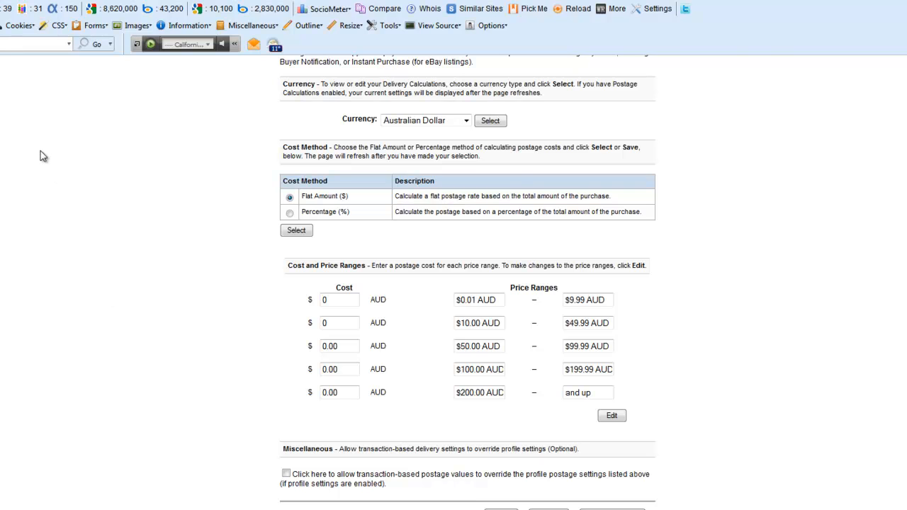
{"action": "key", "text": "alt+Left"}
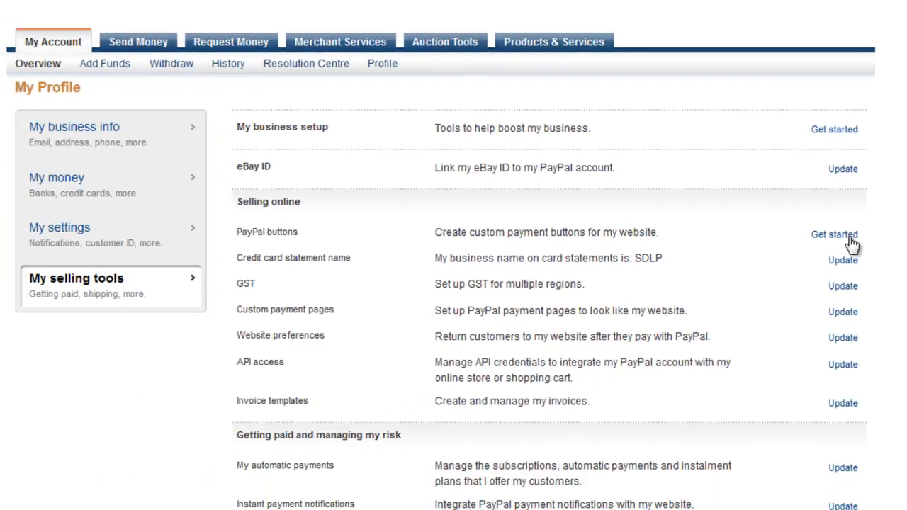
Step: Start creating a custom PayPal payment button for the website, keeping Shopping cart as the button type
{"action": "left_click", "coordinate": [838, 290]}
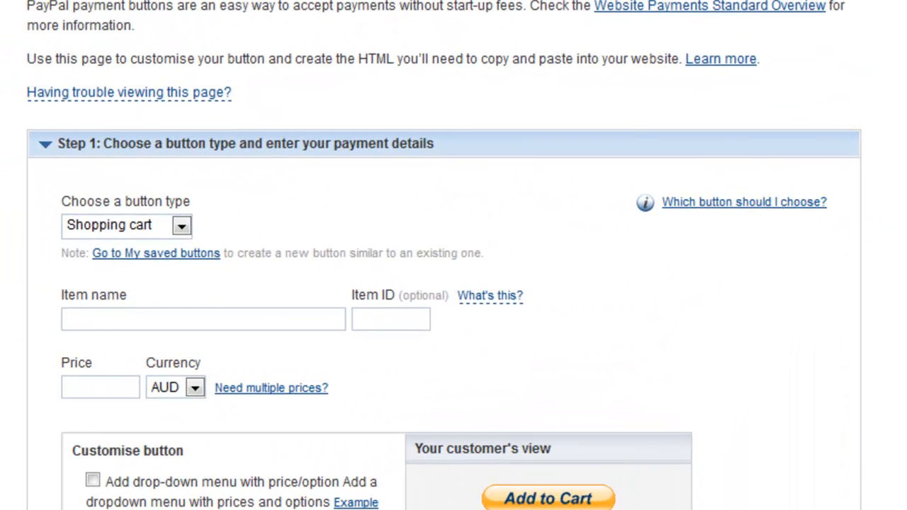
{"action": "scroll", "coordinate": [454, 255], "scroll_direction": "down", "scroll_amount": 2}
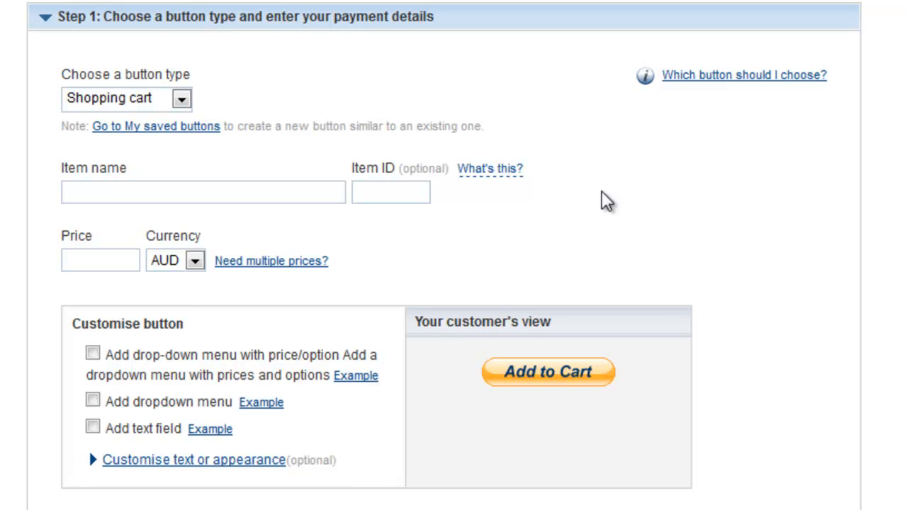
{"action": "left_click", "coordinate": [182, 99]}
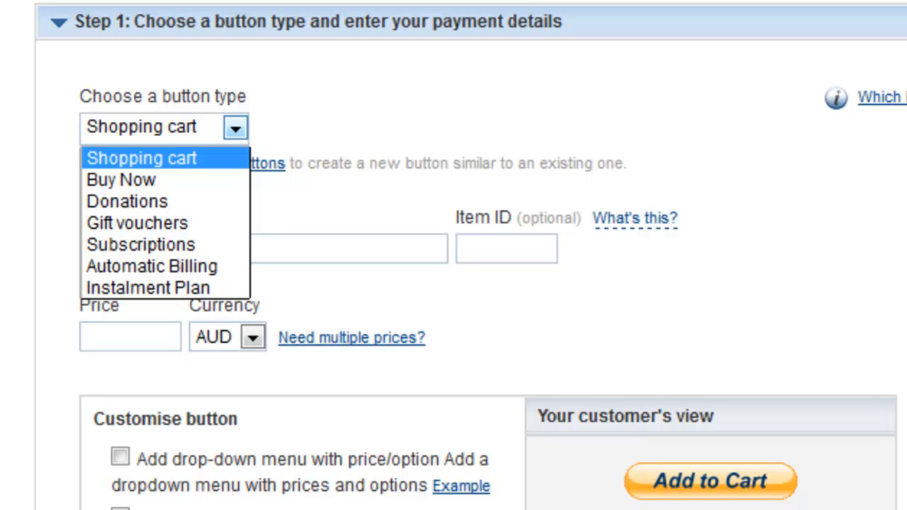
{"action": "left_click", "coordinate": [813, 253]}
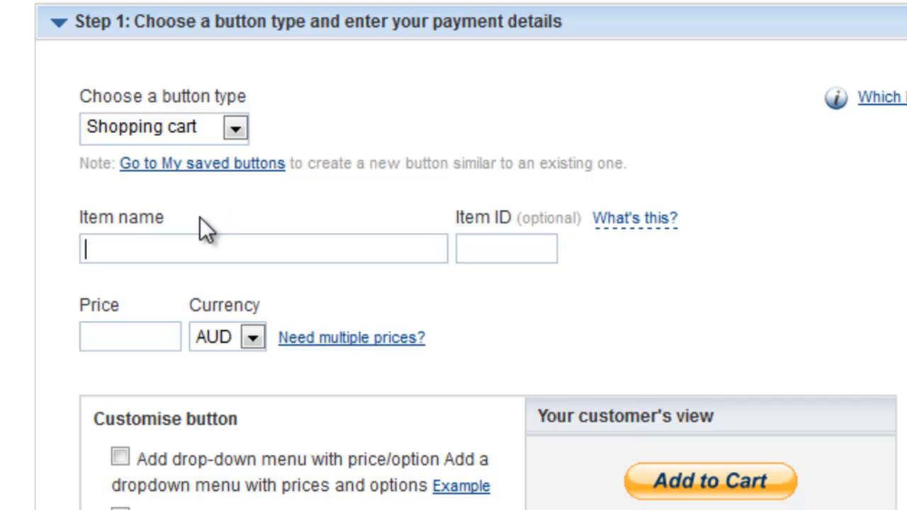
Step: Enter "My button" as the item name for the payment button
{"action": "type", "text": "mY"}
{"action": "key", "text": "BackSpace"}
{"action": "key", "text": "BackSpace"}
{"action": "key", "text": "BackSpace"}
{"action": "type", "text": "My button"}
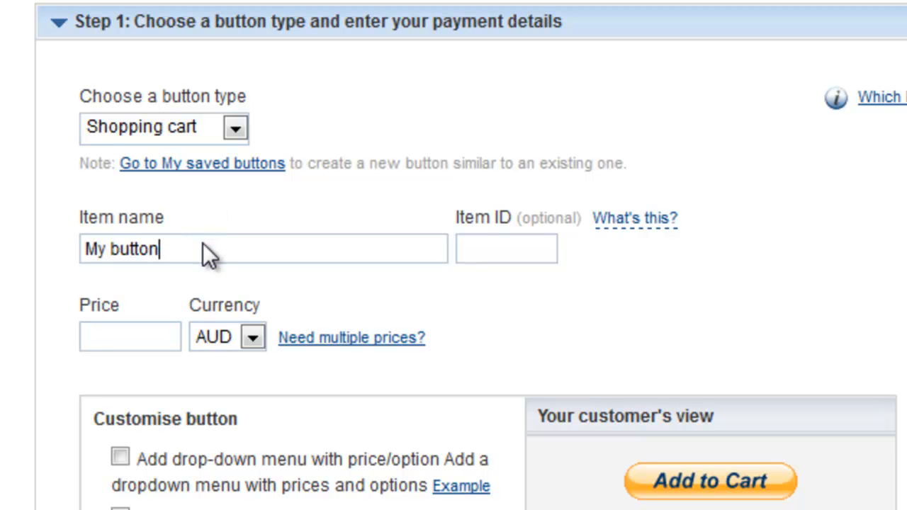
Step: Set the item price to 29.95, keeping AUD as the currency
{"action": "key", "text": "Tab"}
{"action": "key", "text": "Tab"}
{"action": "key", "text": "Tab"}
{"action": "type", "text": "29.95"}
{"action": "key", "text": "Tab"}
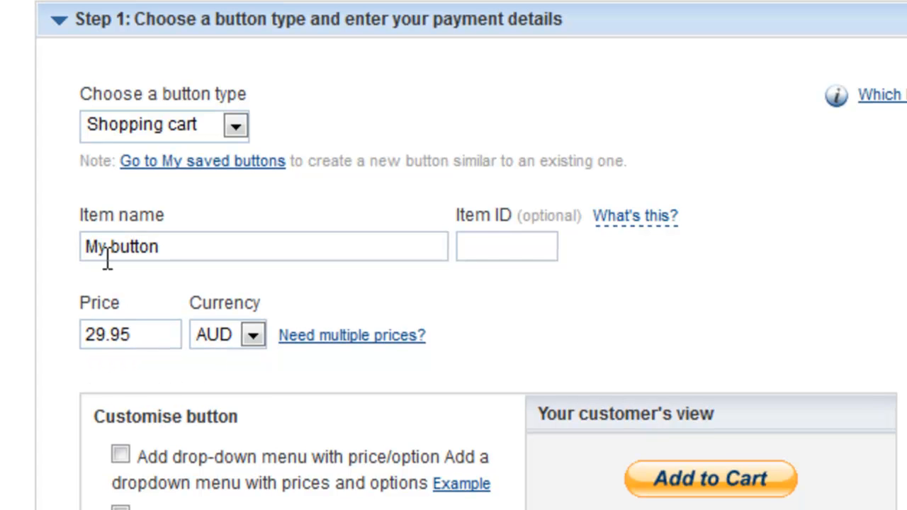
{"action": "key", "text": "alt+Down"}
{"action": "key", "text": "Escape"}
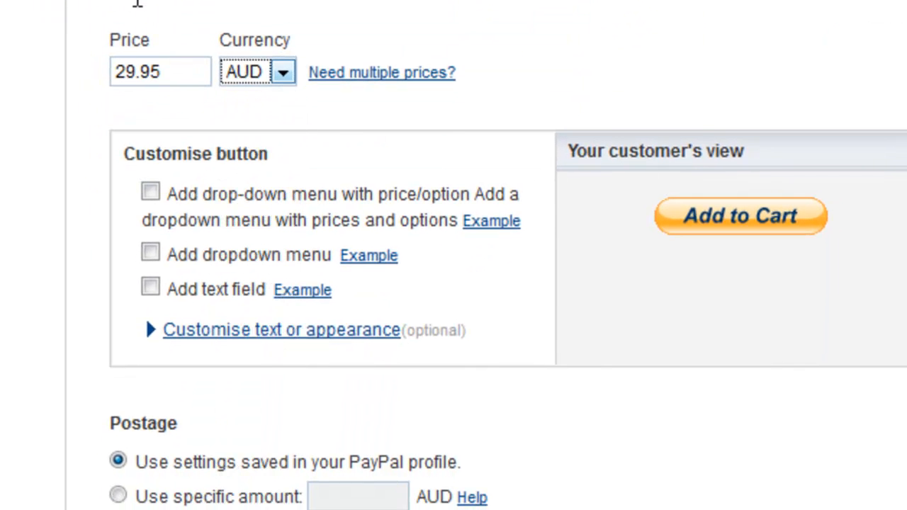
{"action": "scroll", "coordinate": [137, 2], "scroll_direction": "down", "scroll_amount": 5}
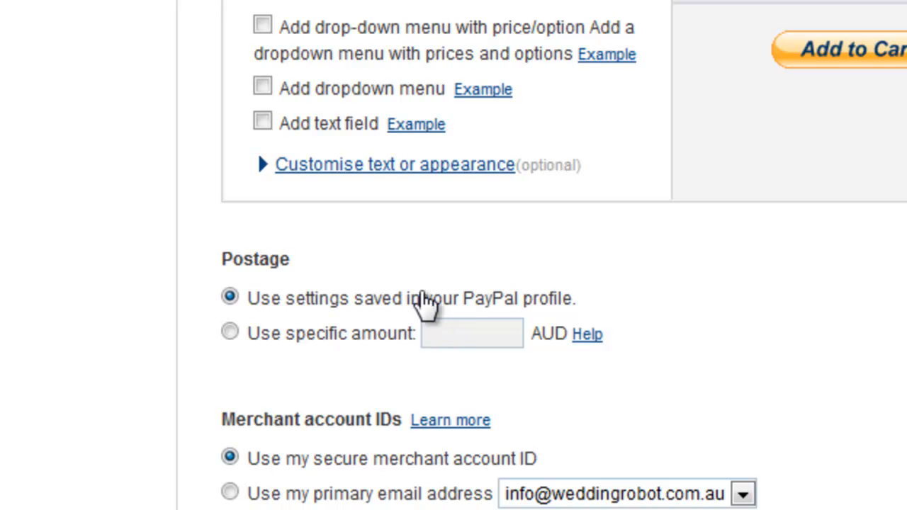
{"action": "left_click", "coordinate": [277, 164]}
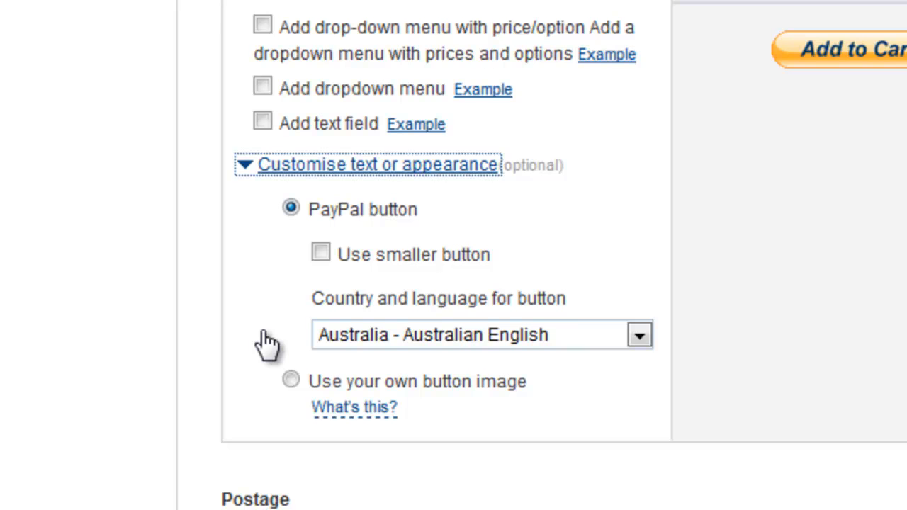
{"action": "left_click", "coordinate": [290, 380]}
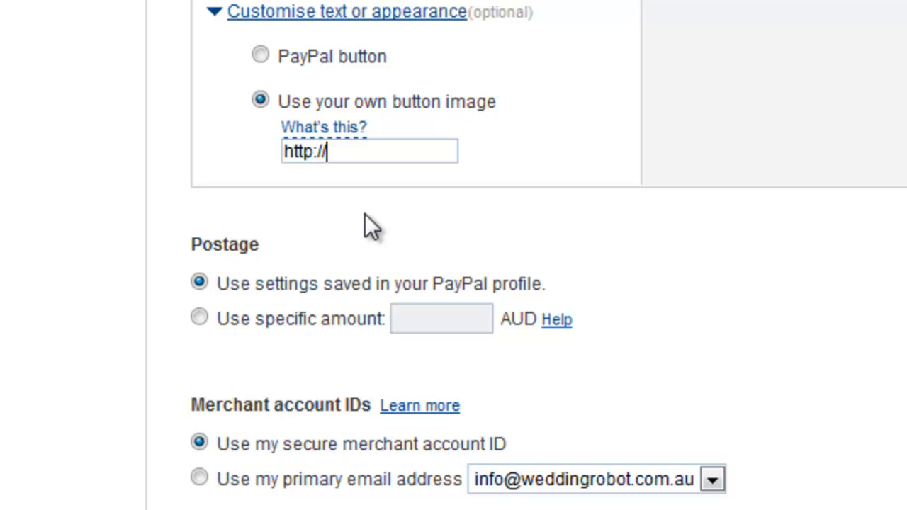
{"action": "type", "text": "www."}
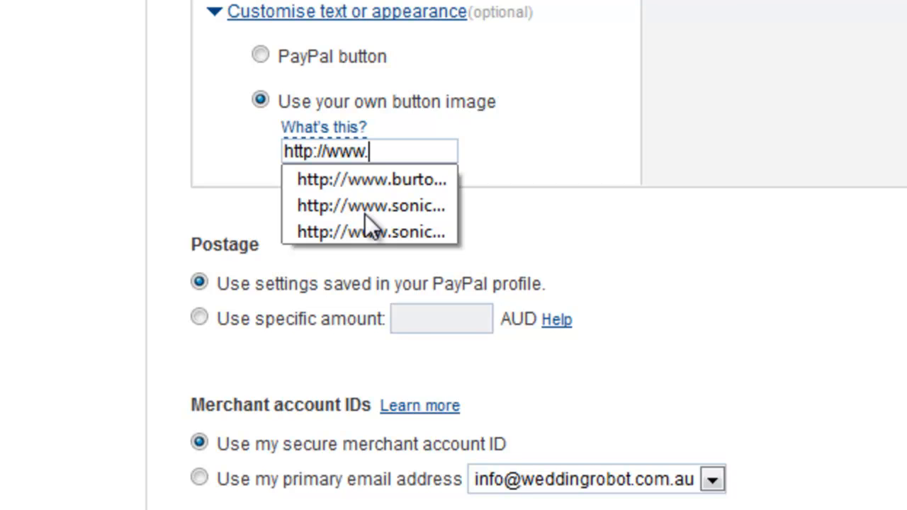
{"action": "type", "text": "yourwebsite"}
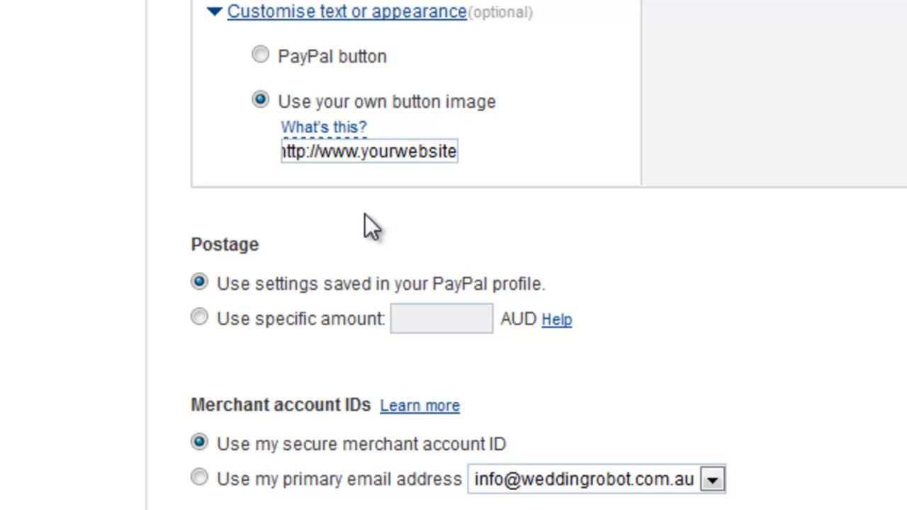
{"action": "type", "text": ".com"}
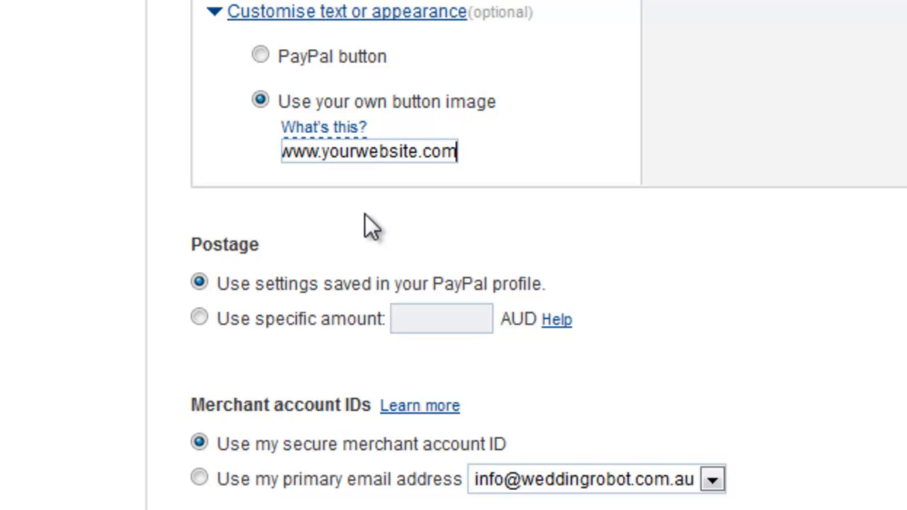
{"action": "type", "text": "/"}
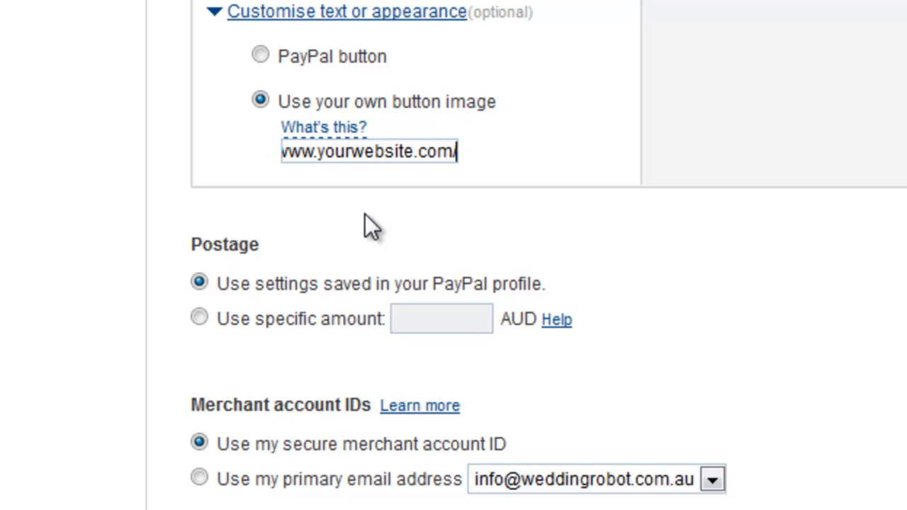
{"action": "type", "text": "button"}
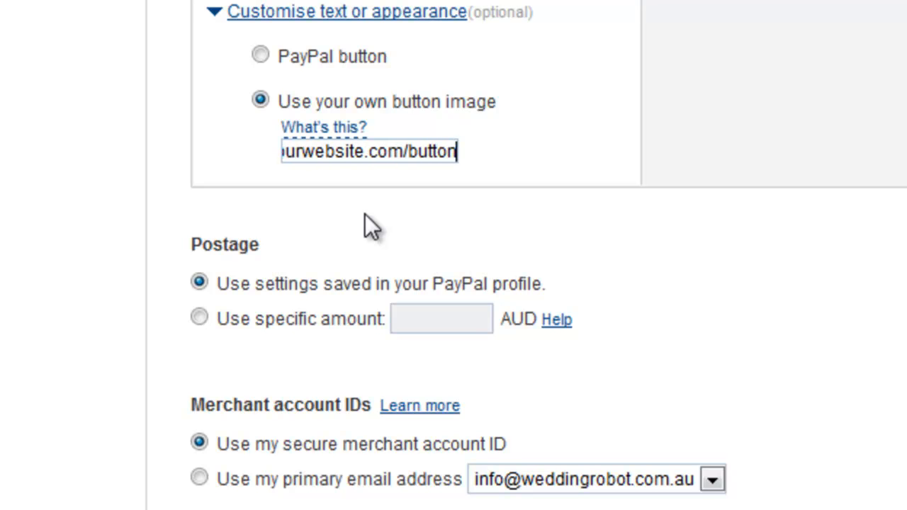
{"action": "type", "text": ".j"}
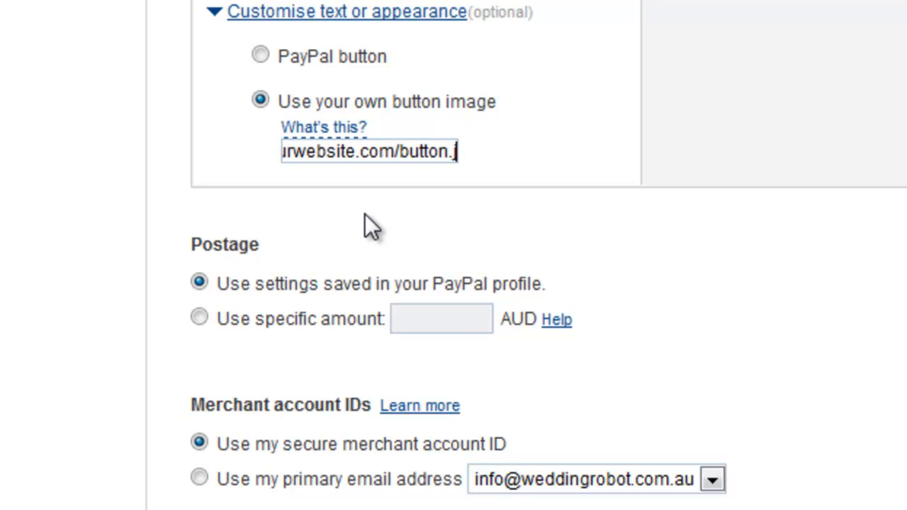
{"action": "type", "text": "pg"}
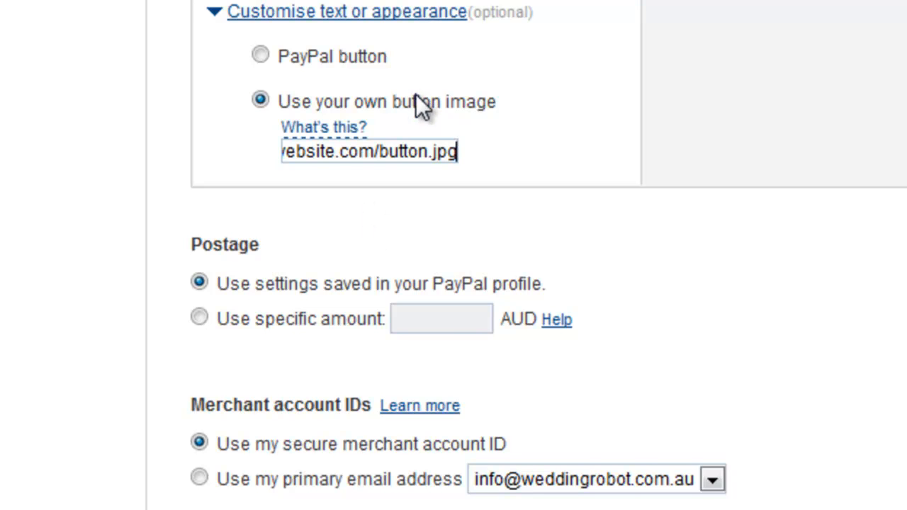
Step: Clear the own-image URL and switch back to the PayPal button, keeping Australia - Australian English as country and language
{"action": "key", "text": "ctrl+a"}
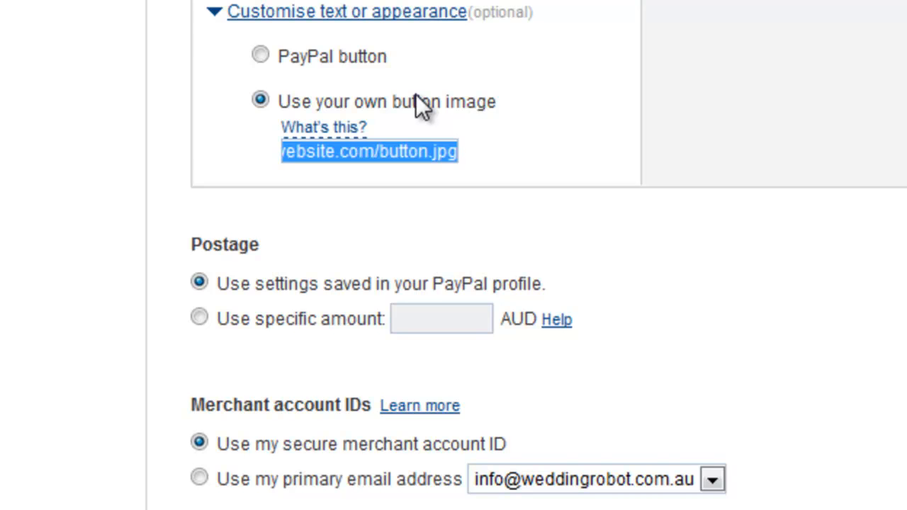
{"action": "key", "text": "Delete"}
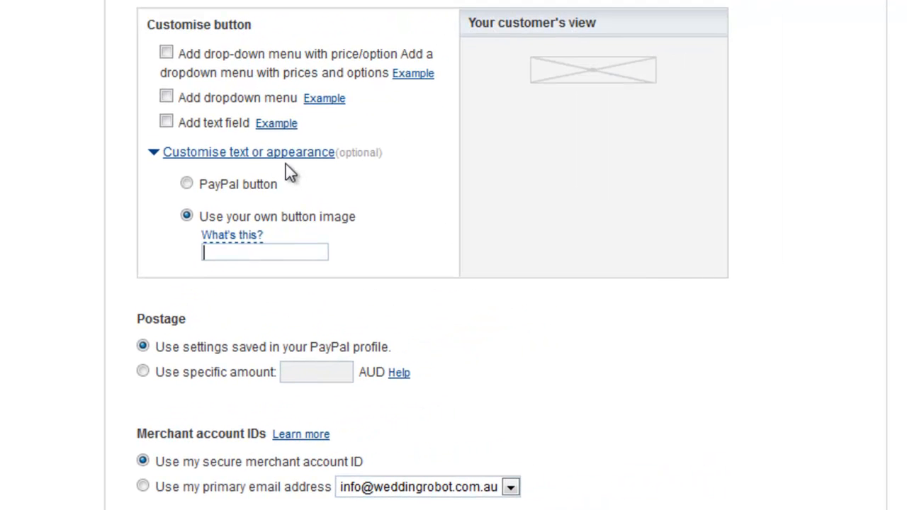
{"action": "left_click", "coordinate": [238, 184]}
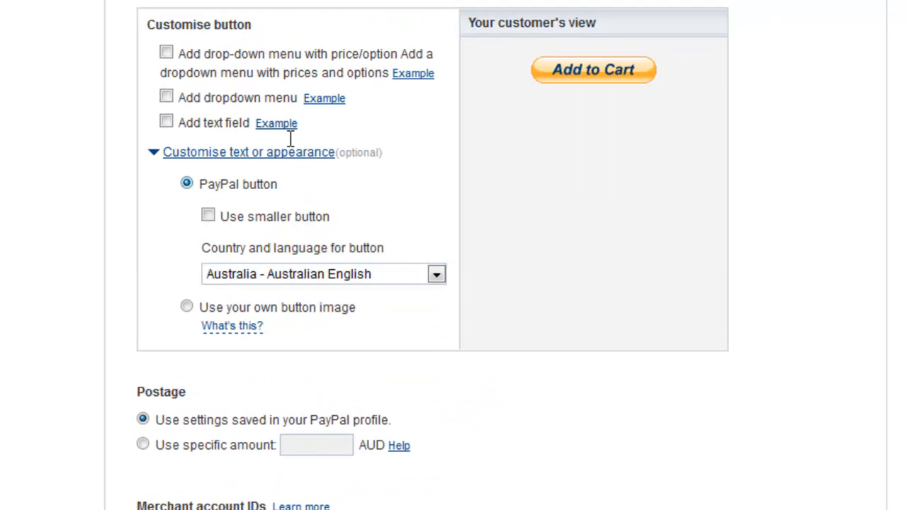
{"action": "scroll", "coordinate": [290, 138], "scroll_direction": "down", "scroll_amount": 3}
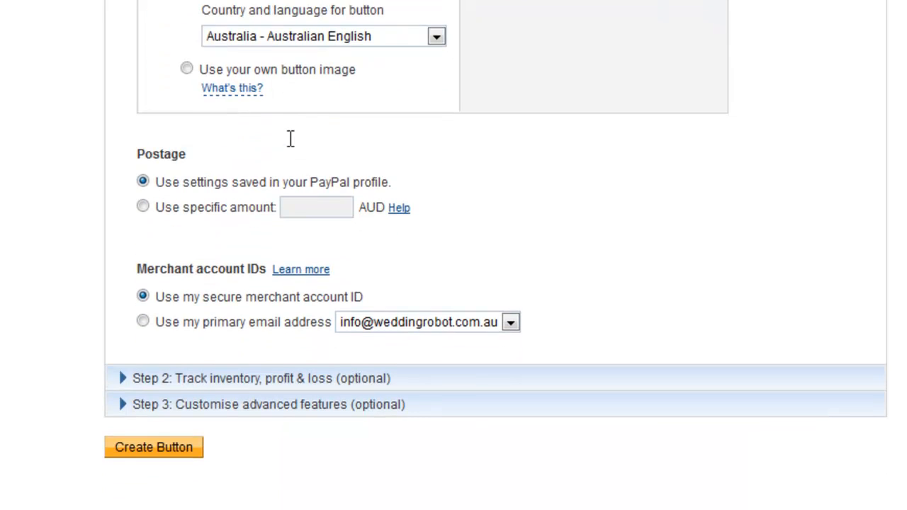
{"action": "left_click", "coordinate": [214, 39]}
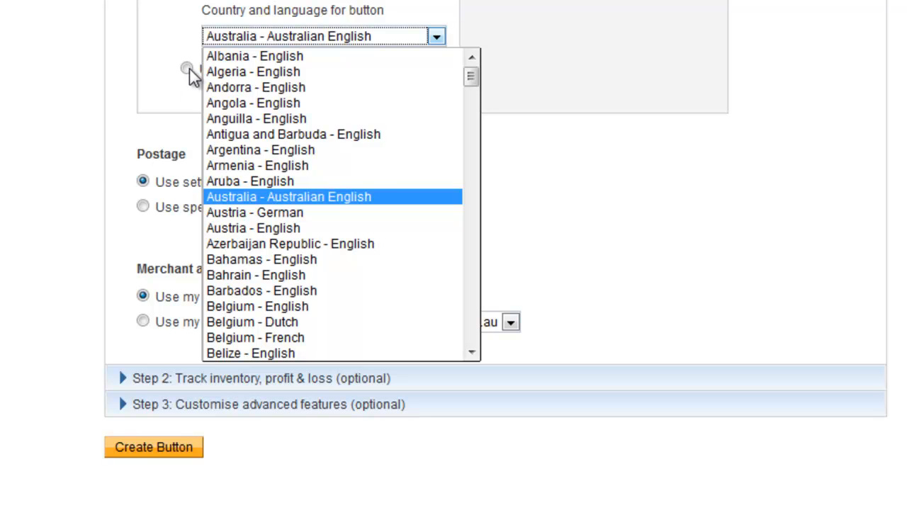
{"action": "left_click", "coordinate": [15, 240]}
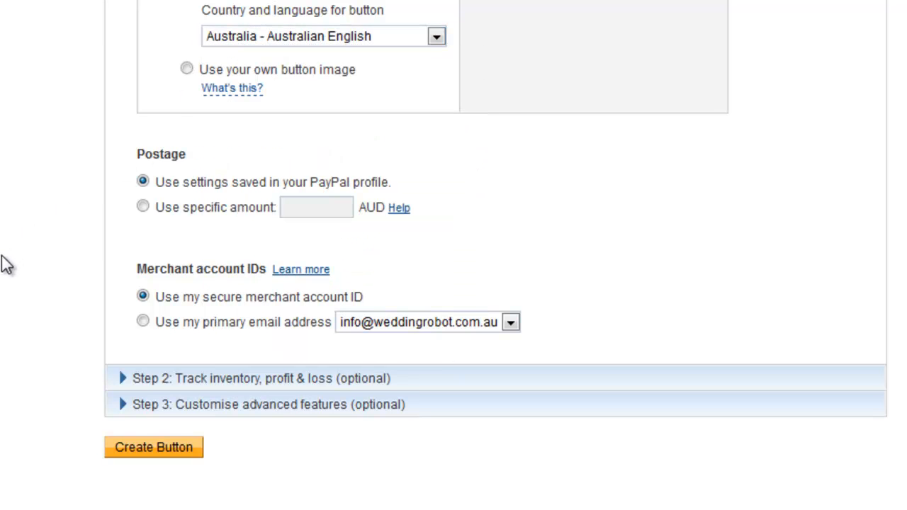
Step: Set the merchant account ID option to use the primary email address
{"action": "scroll", "coordinate": [5, 264], "scroll_direction": "down", "scroll_amount": 2}
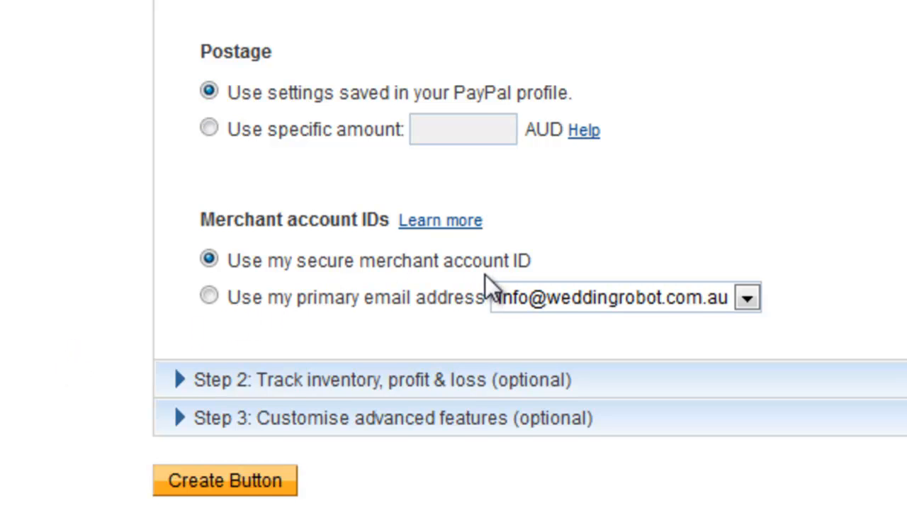
{"action": "scroll", "coordinate": [495, 279], "scroll_direction": "down", "scroll_amount": 3}
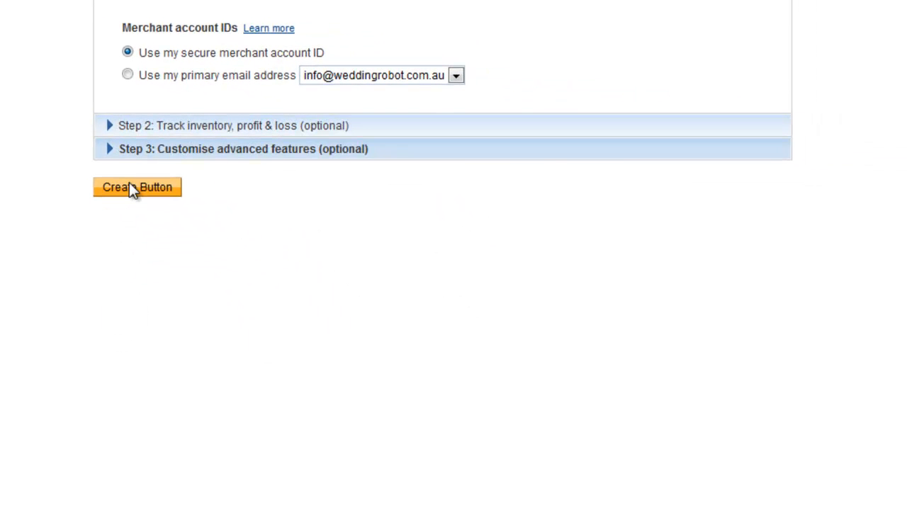
{"action": "left_click", "coordinate": [128, 75]}
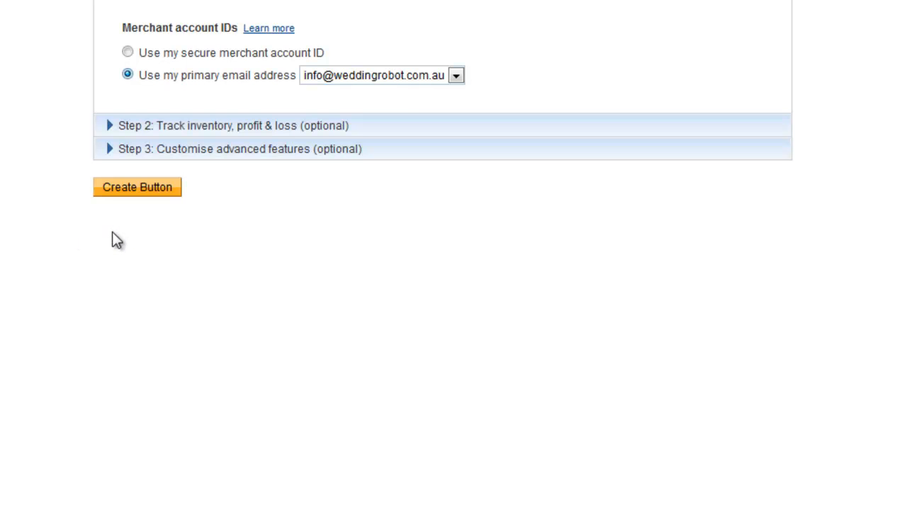
Step: Review the optional inventory and profit tracking settings and the advanced customisation features for the button
{"action": "scroll", "coordinate": [113, 234], "scroll_direction": "up", "scroll_amount": 3}
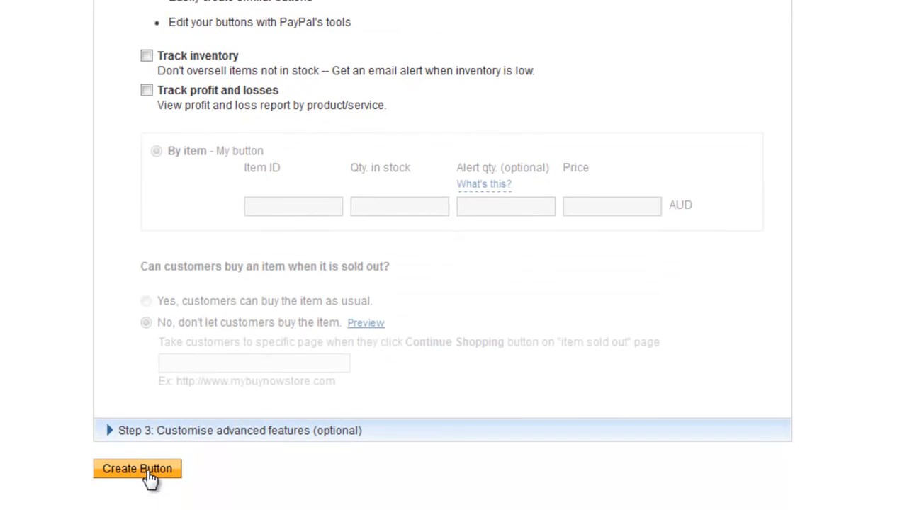
{"action": "left_click", "coordinate": [148, 471]}
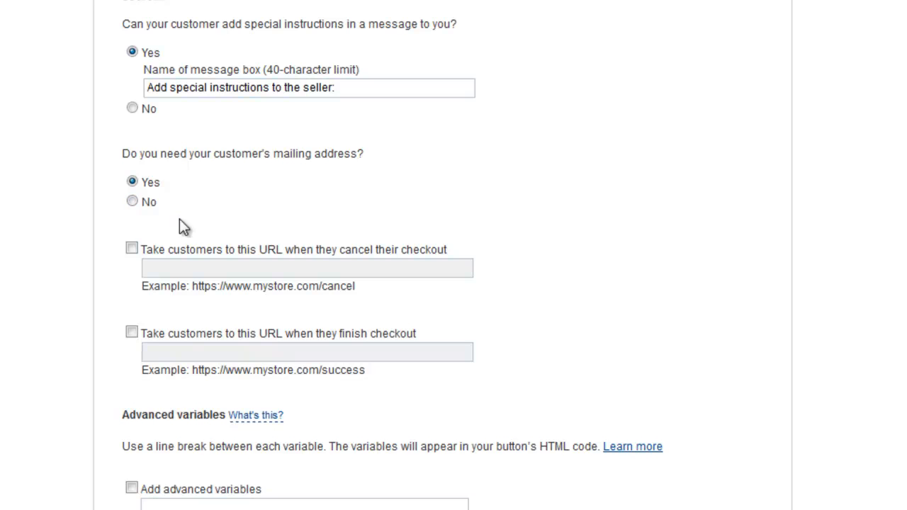
{"action": "scroll", "coordinate": [186, 233], "scroll_direction": "down", "scroll_amount": 3}
{"action": "scroll", "coordinate": [186, 233], "scroll_direction": "down", "scroll_amount": 1}
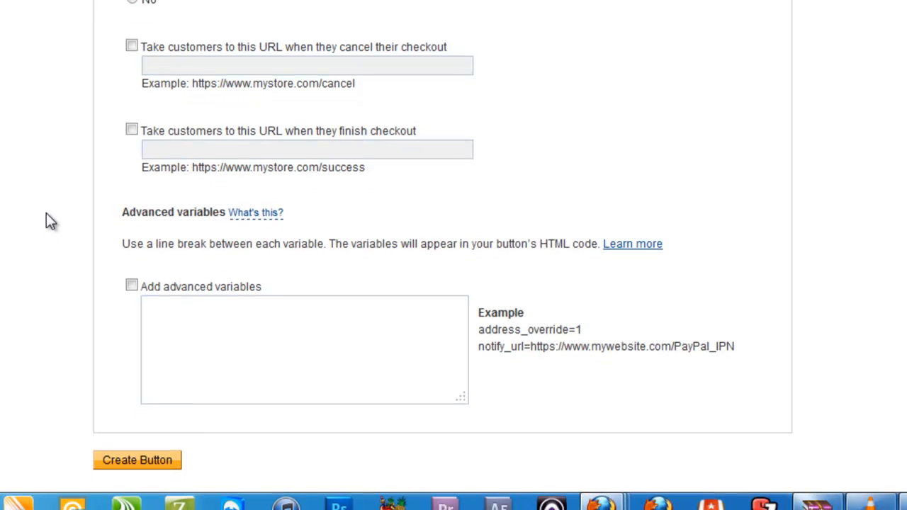
Step: Create the payment button and copy its complete website HTML code
{"action": "key", "text": "Tab"}
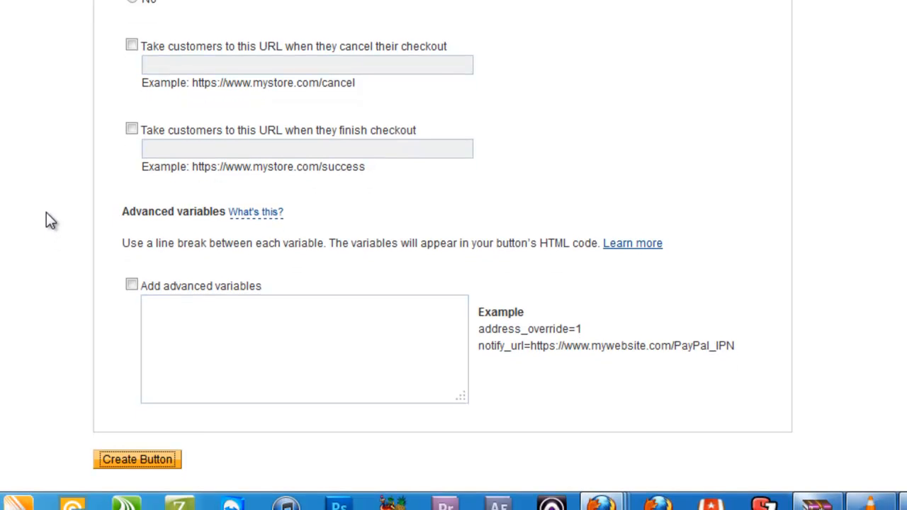
{"action": "key", "text": "Return"}
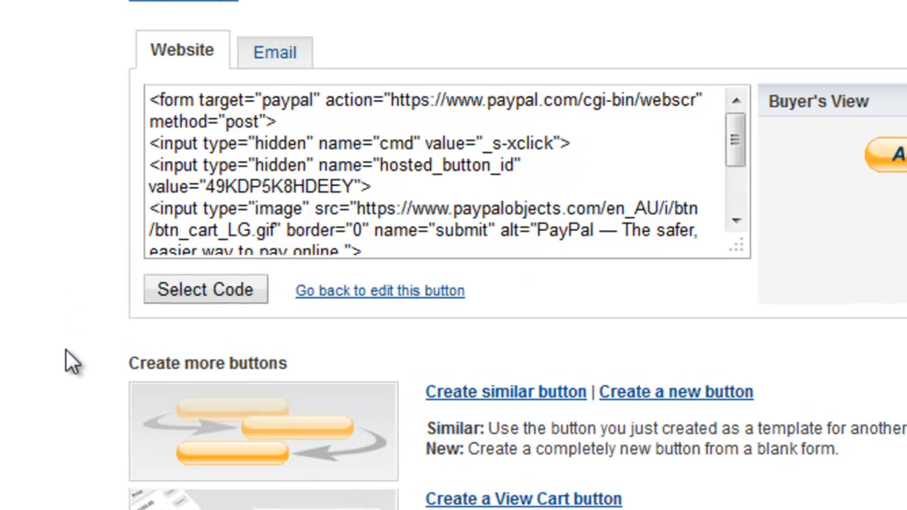
{"action": "left_click", "coordinate": [206, 290]}
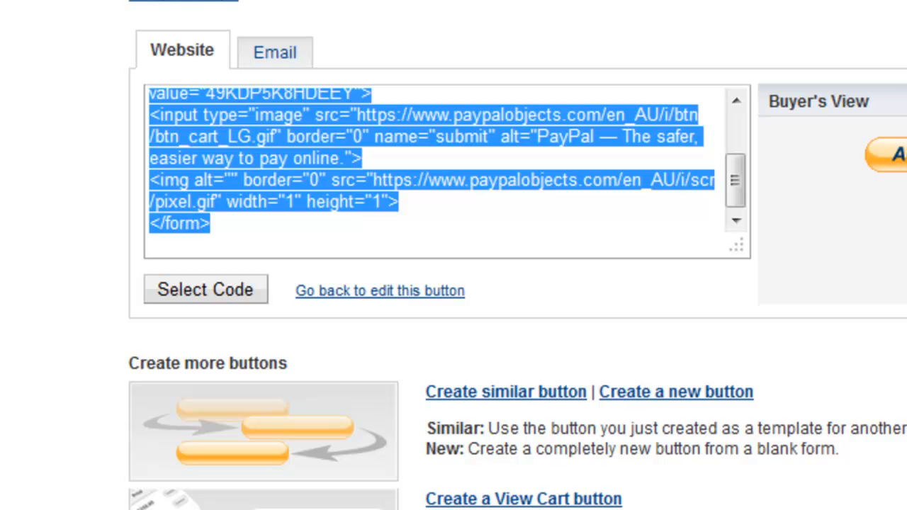
{"action": "right_click", "coordinate": [242, 138]}
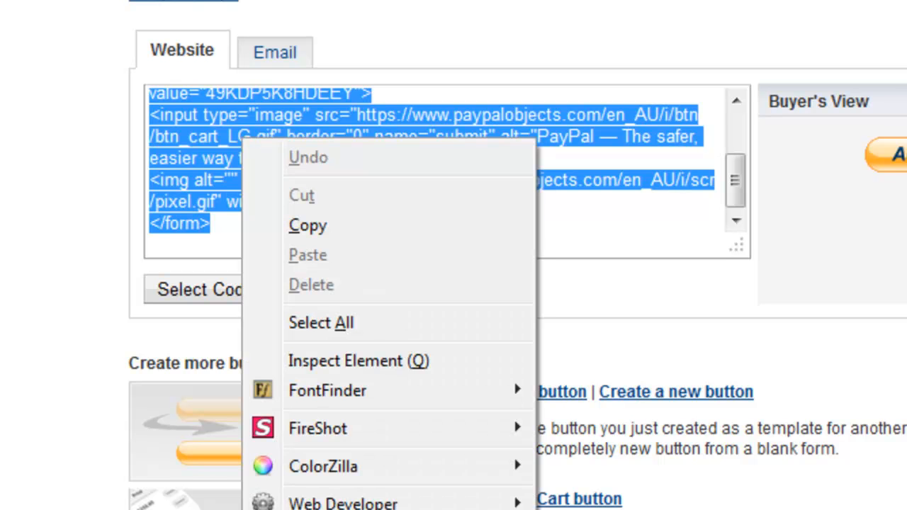
{"action": "left_click", "coordinate": [307, 225]}
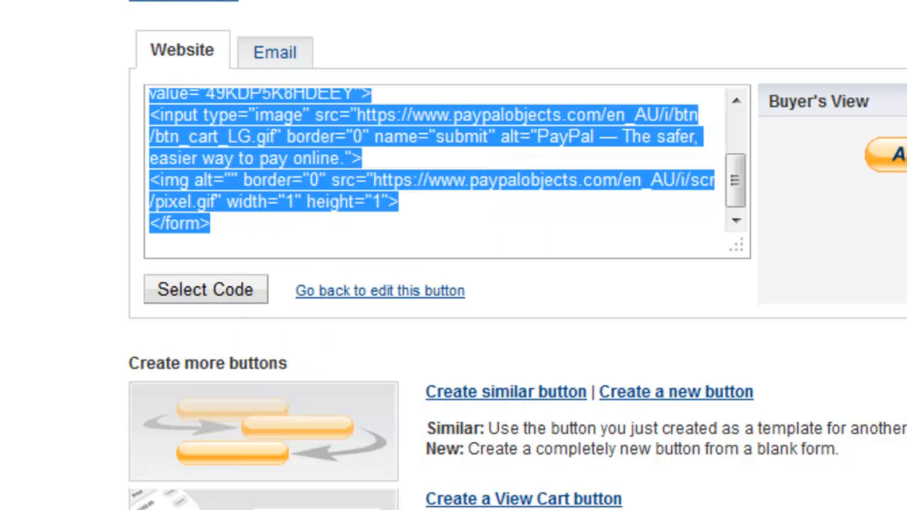